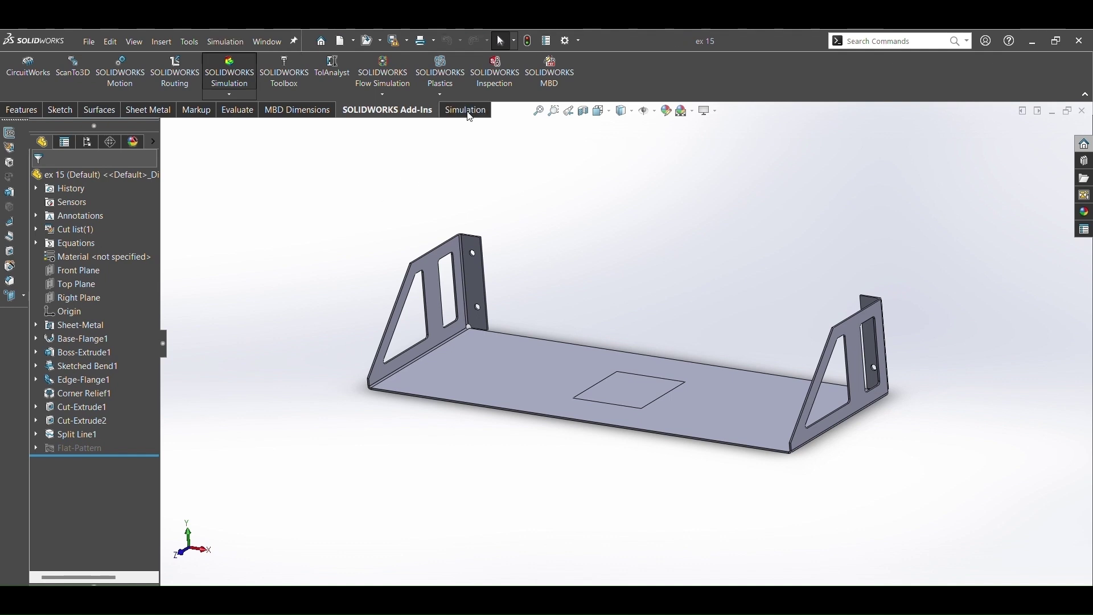
- Create a new Static study, Static 2, for the bracket
{"action": "left_click", "coordinate": [470, 114]}
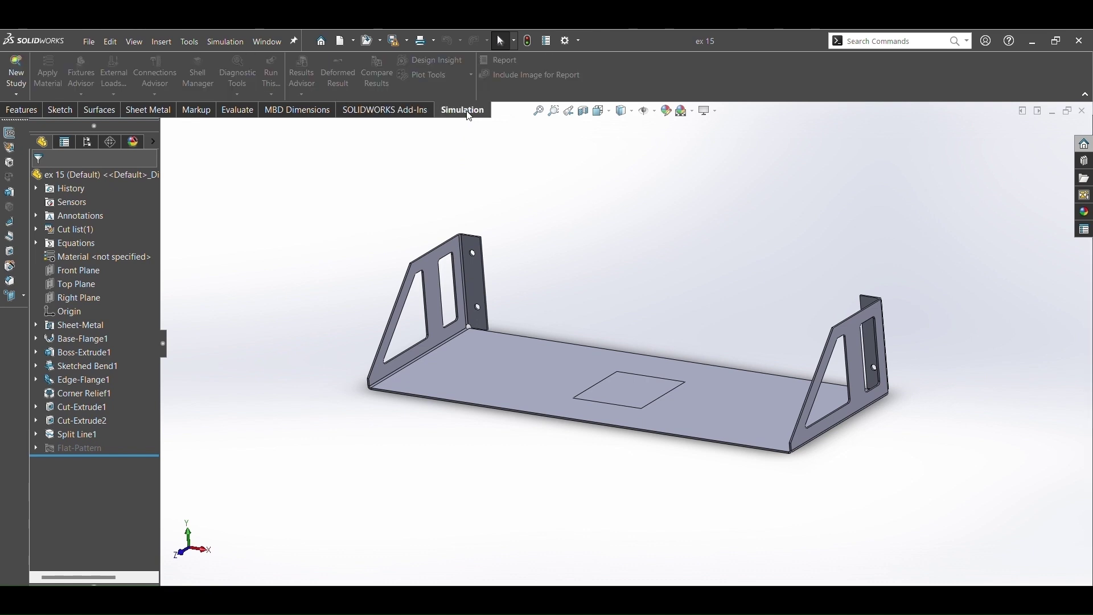
{"action": "left_click", "coordinate": [9, 68]}
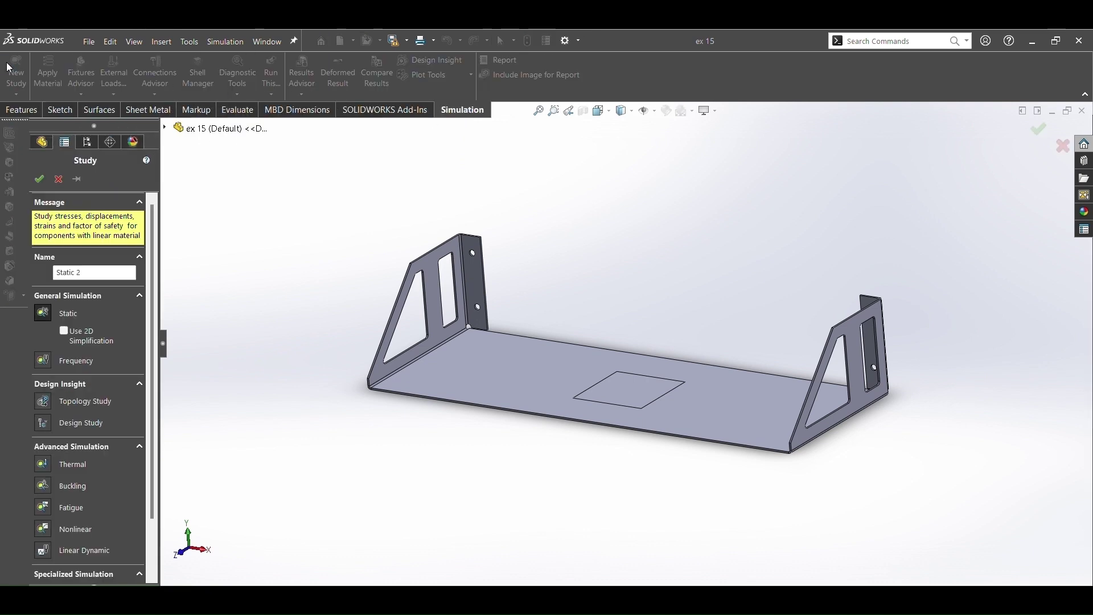
{"action": "left_click", "coordinate": [39, 180]}
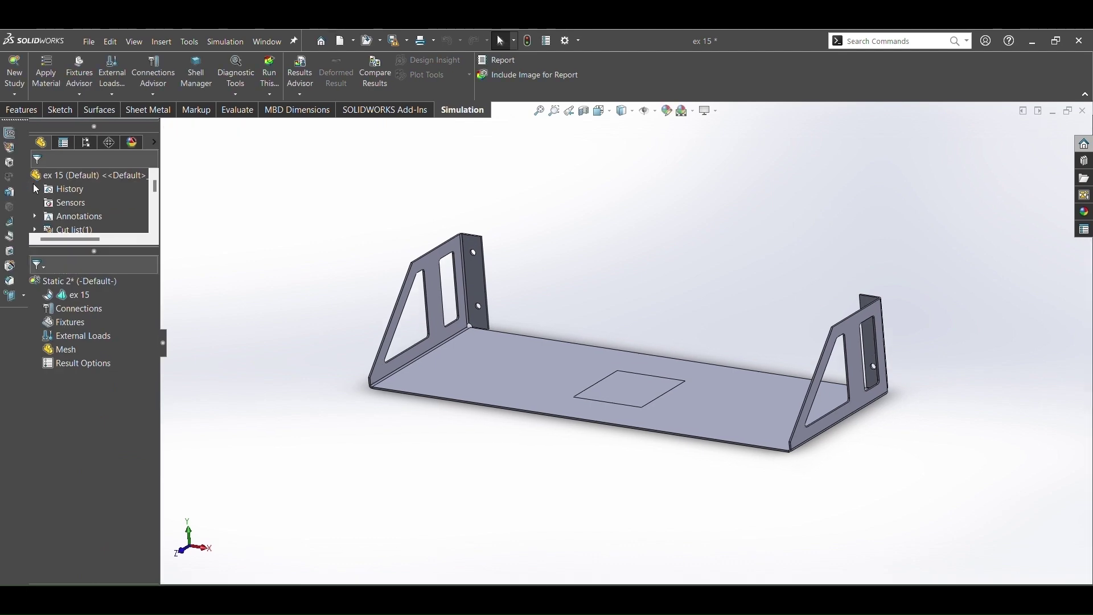
- Search the material library for 1060 and apply 1060 Alloy to the bracket
{"action": "left_click", "coordinate": [56, 82]}
{"action": "left_click", "coordinate": [95, 65]}
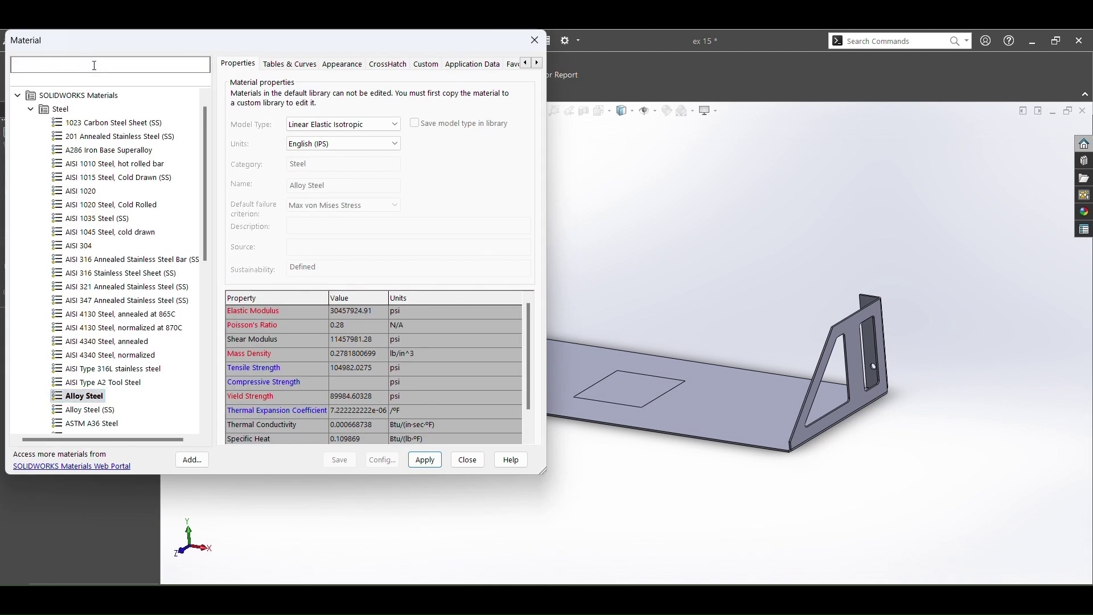
{"action": "type", "text": "1060"}
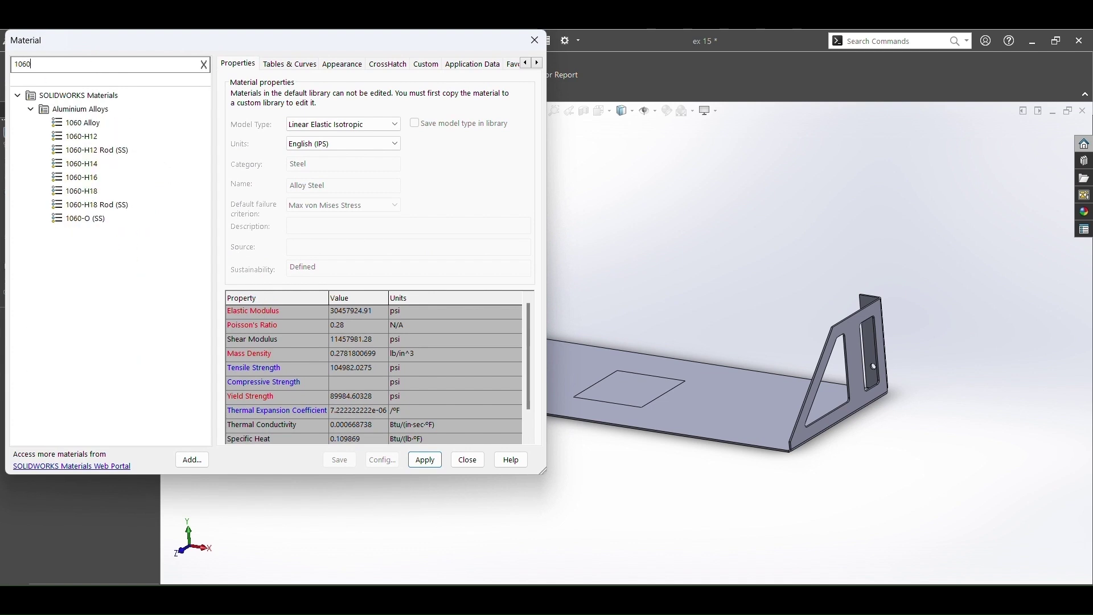
{"action": "left_click", "coordinate": [74, 125]}
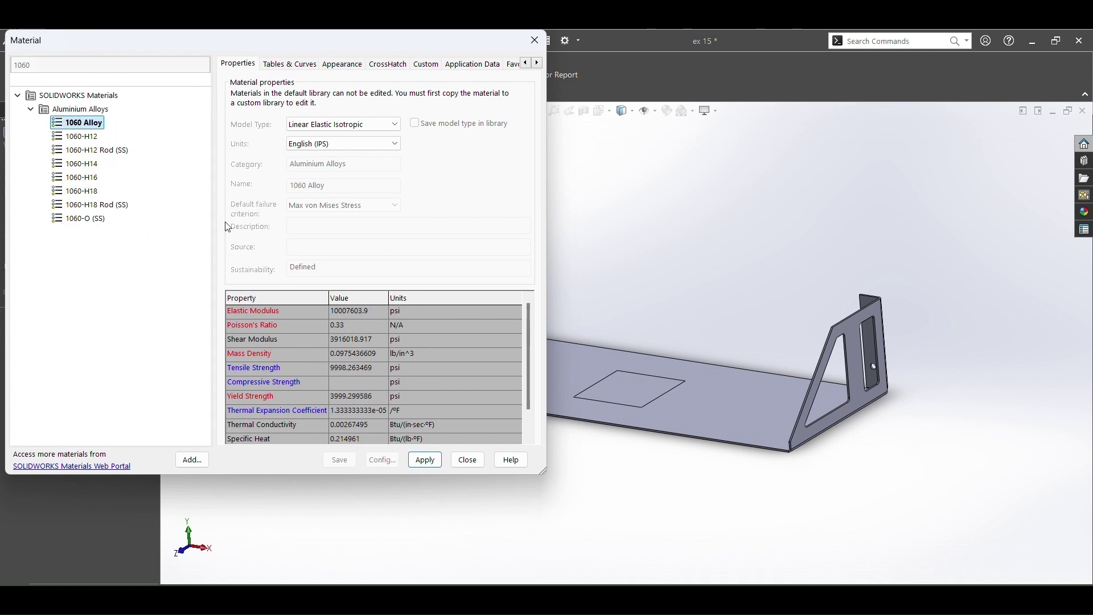
{"action": "left_click", "coordinate": [427, 460]}
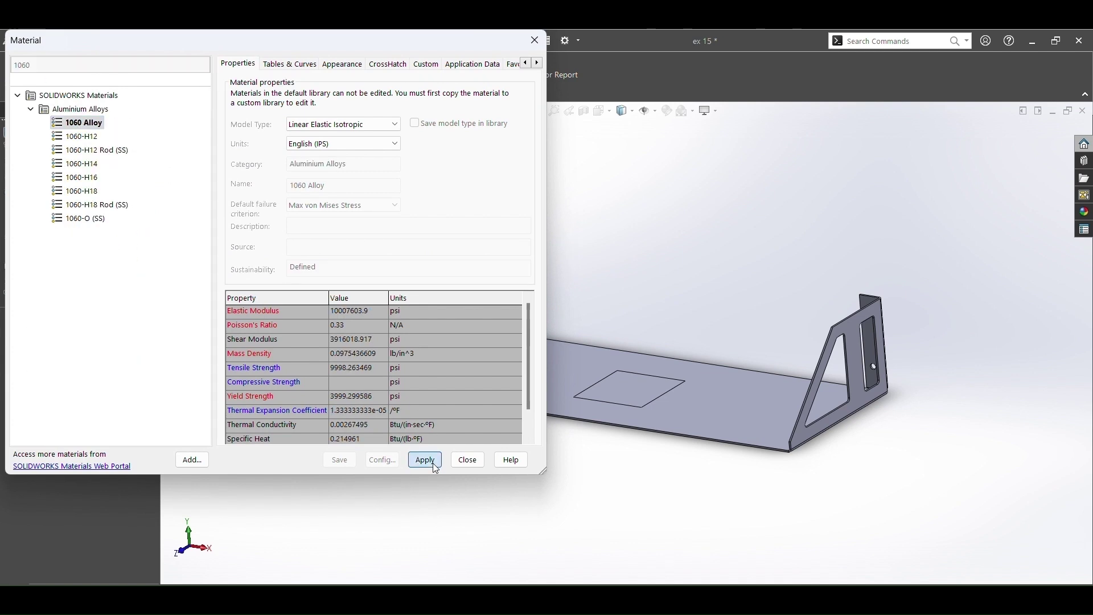
{"action": "left_click", "coordinate": [468, 460]}
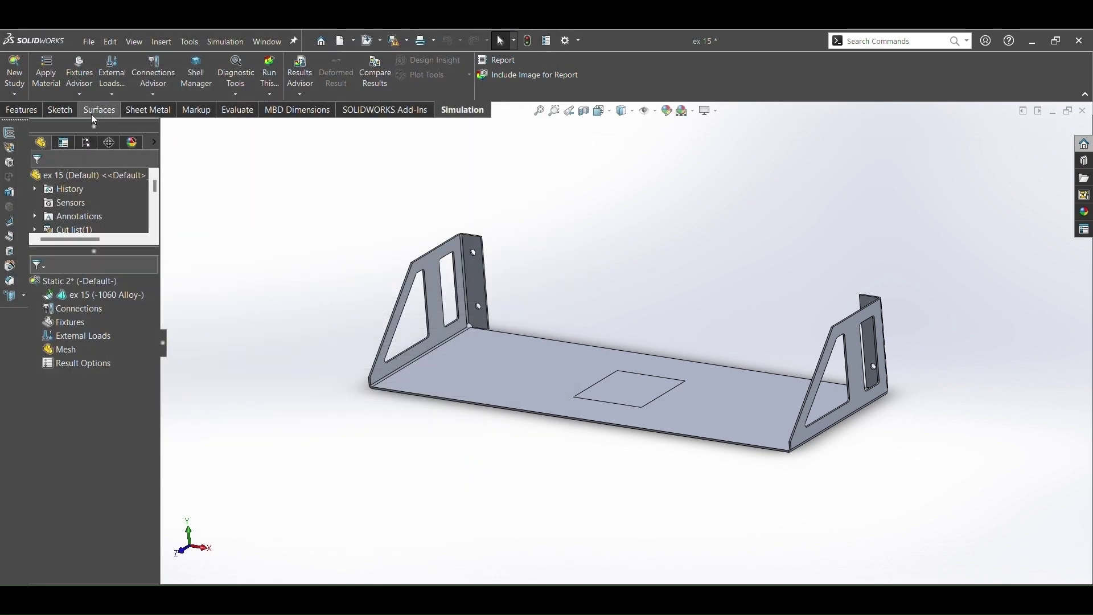
- Fix the left and right upright flange faces with a Fixed Geometry support, Fixed-1
{"action": "left_click", "coordinate": [81, 92]}
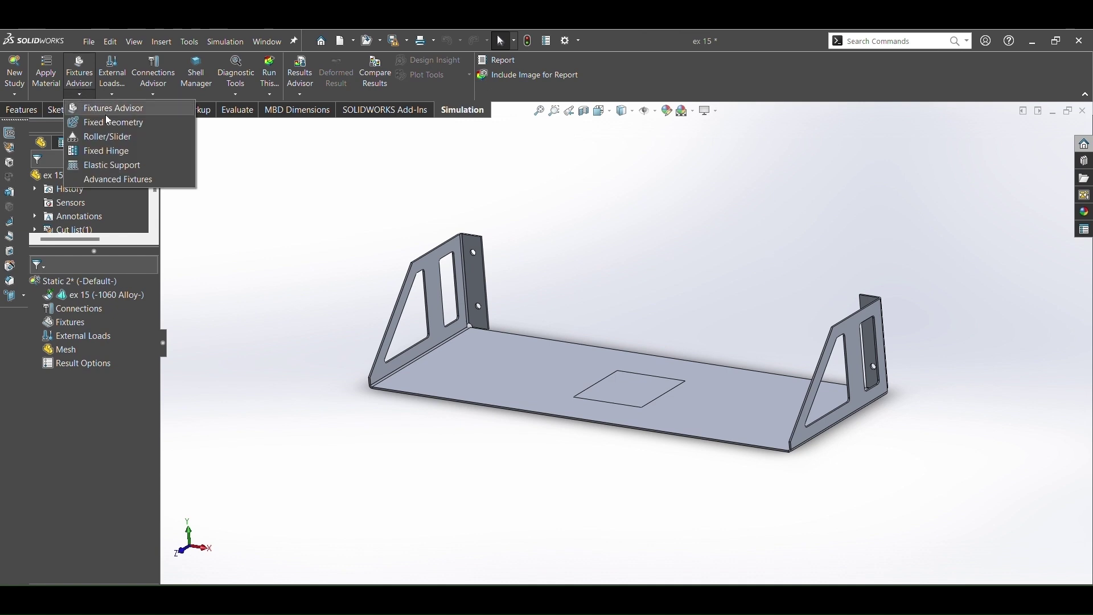
{"action": "left_click", "coordinate": [136, 123]}
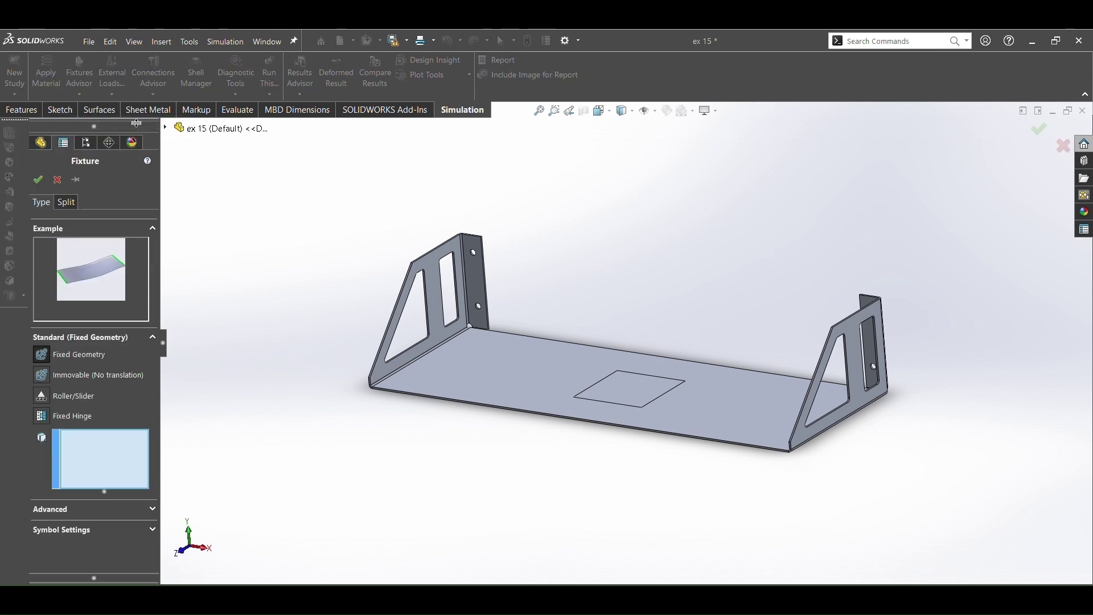
{"action": "left_click", "coordinate": [652, 346]}
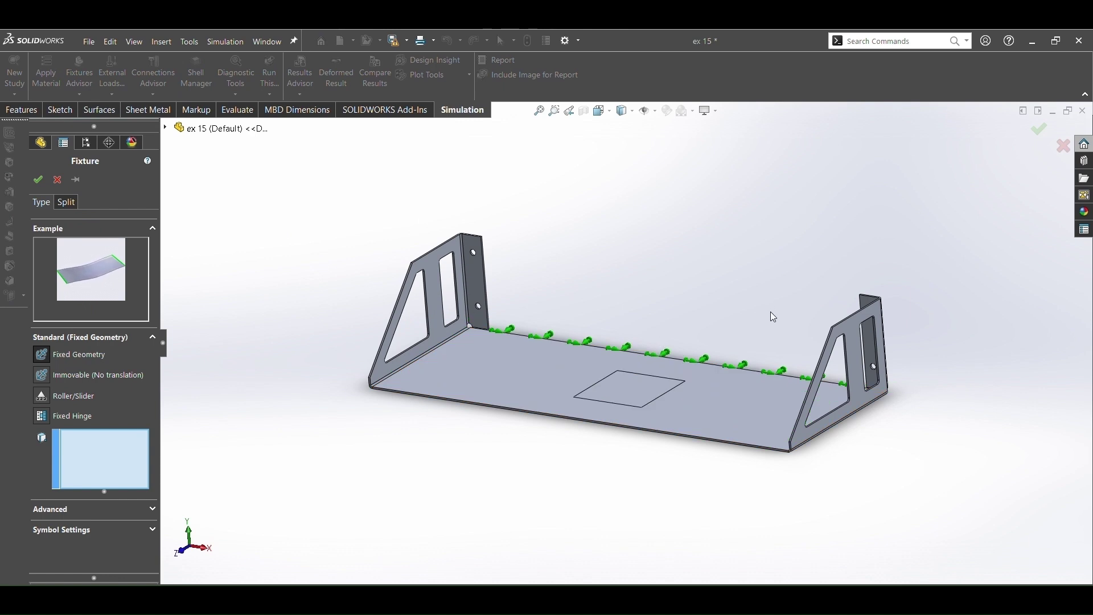
{"action": "middle_click_drag", "start_coordinate": [773, 317], "coordinate": [581, 352]}
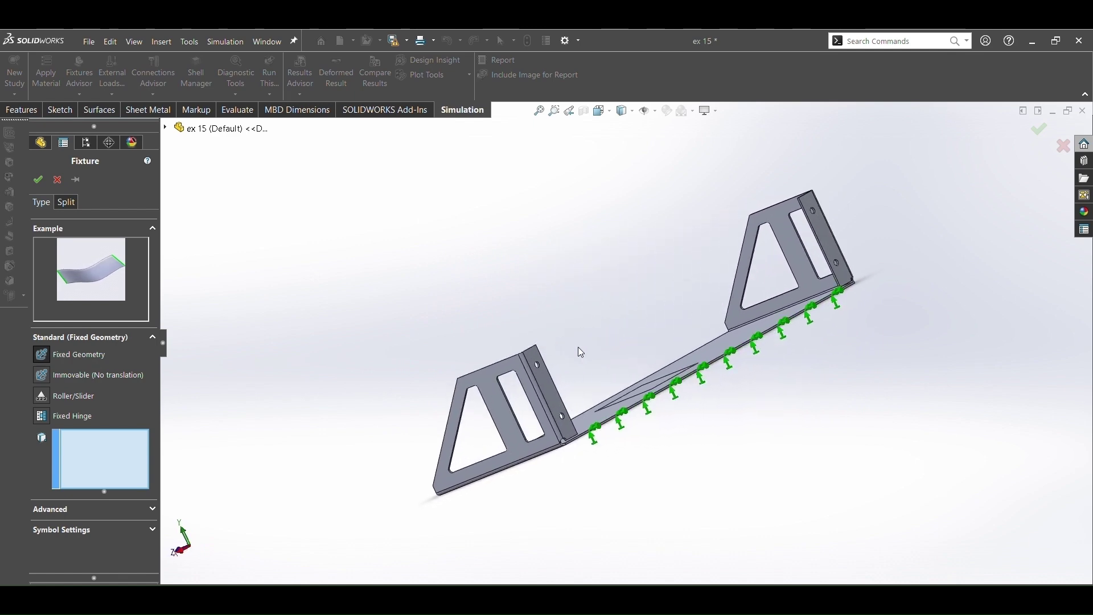
{"action": "left_click", "coordinate": [551, 394]}
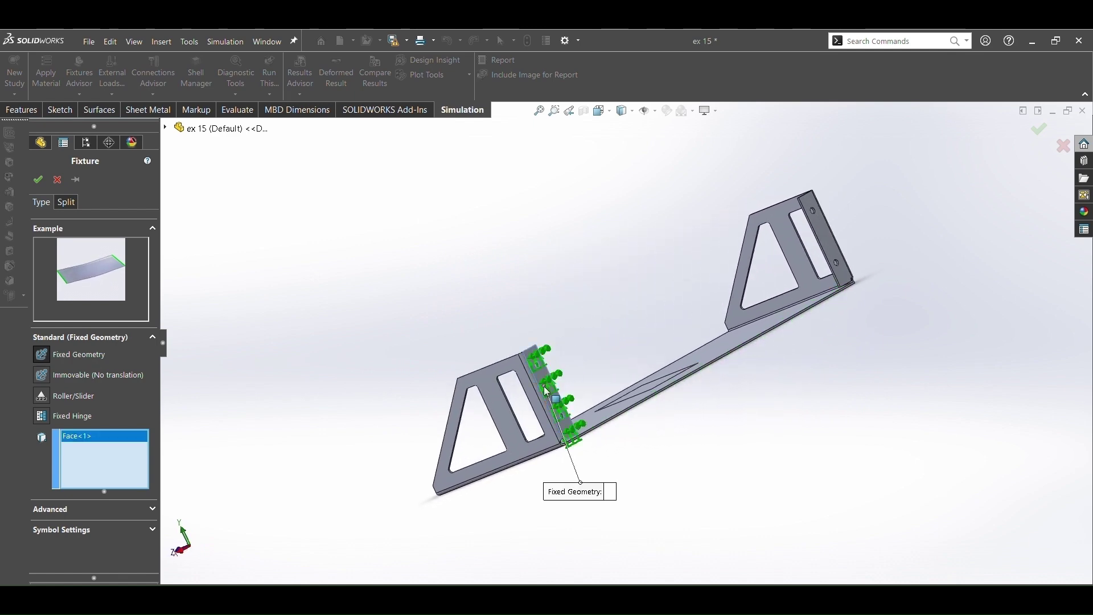
{"action": "left_click", "coordinate": [833, 251]}
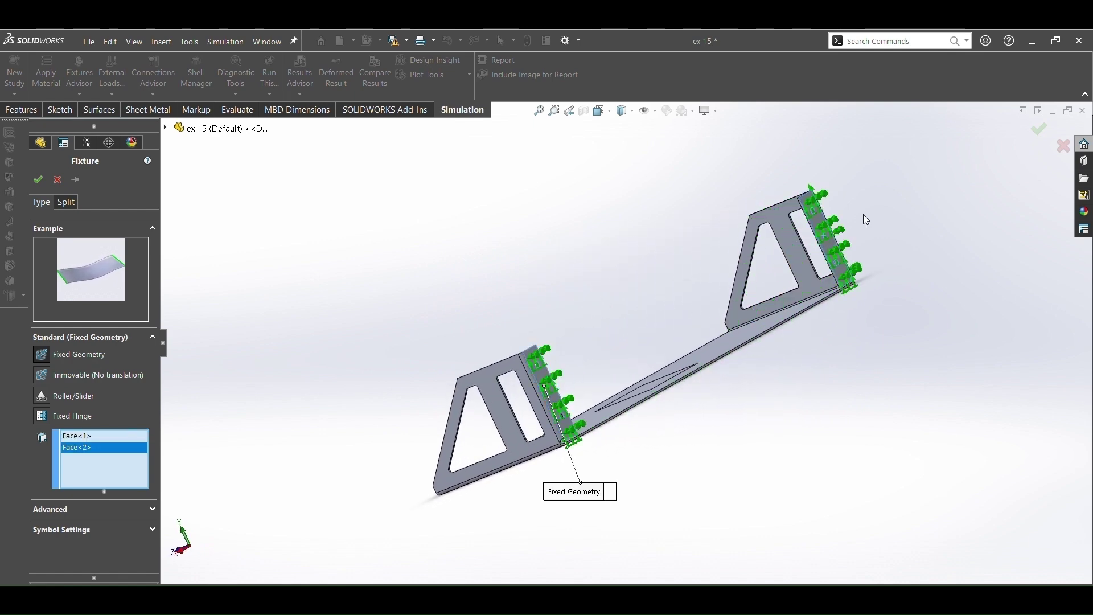
{"action": "left_click", "coordinate": [1039, 132]}
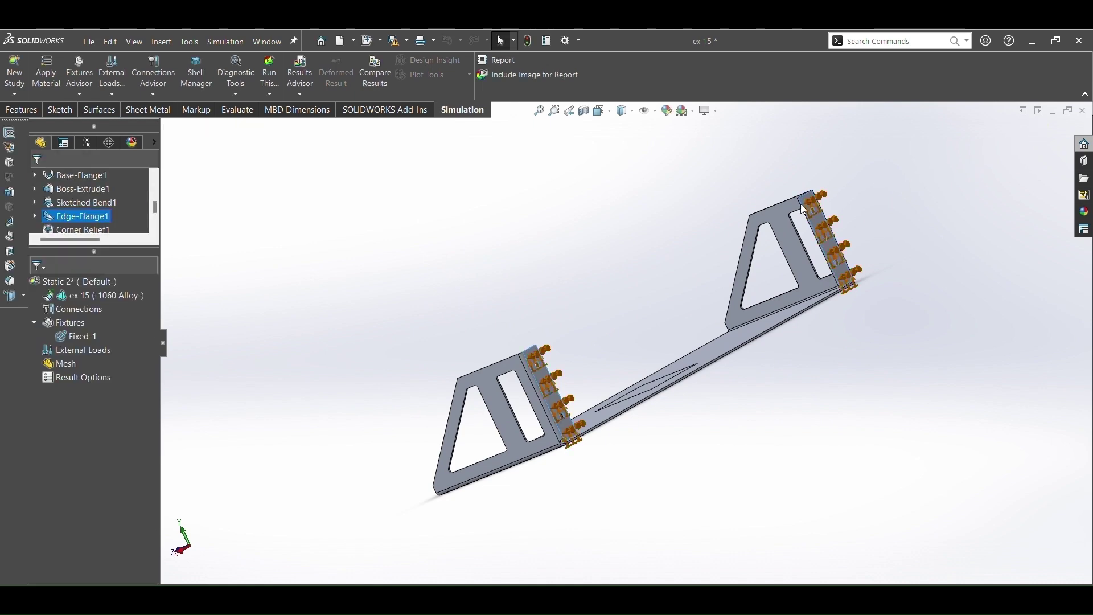
{"action": "middle_click_drag", "start_coordinate": [469, 299], "coordinate": [584, 242]}
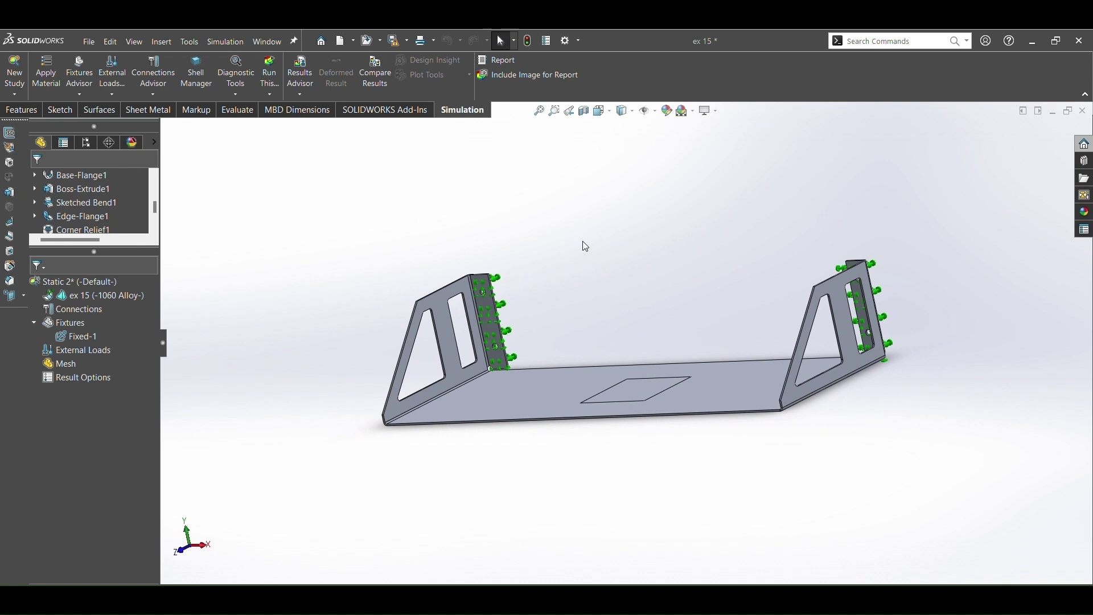
- Start a remote load on the base's square face and set its location to Y 100 mm
{"action": "right_click", "coordinate": [80, 351]}
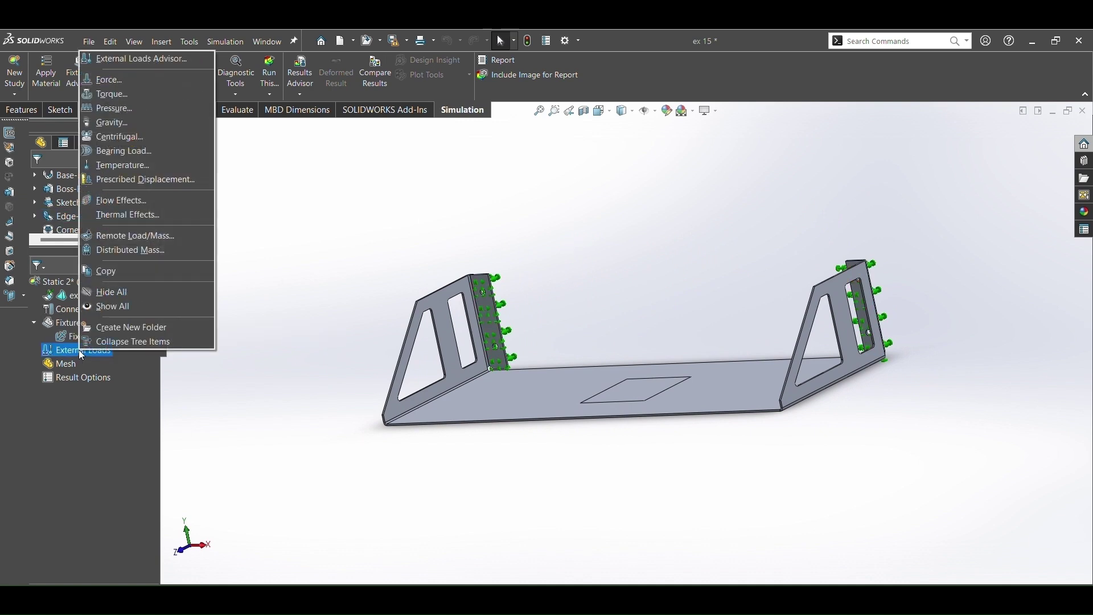
{"action": "left_click", "coordinate": [137, 235]}
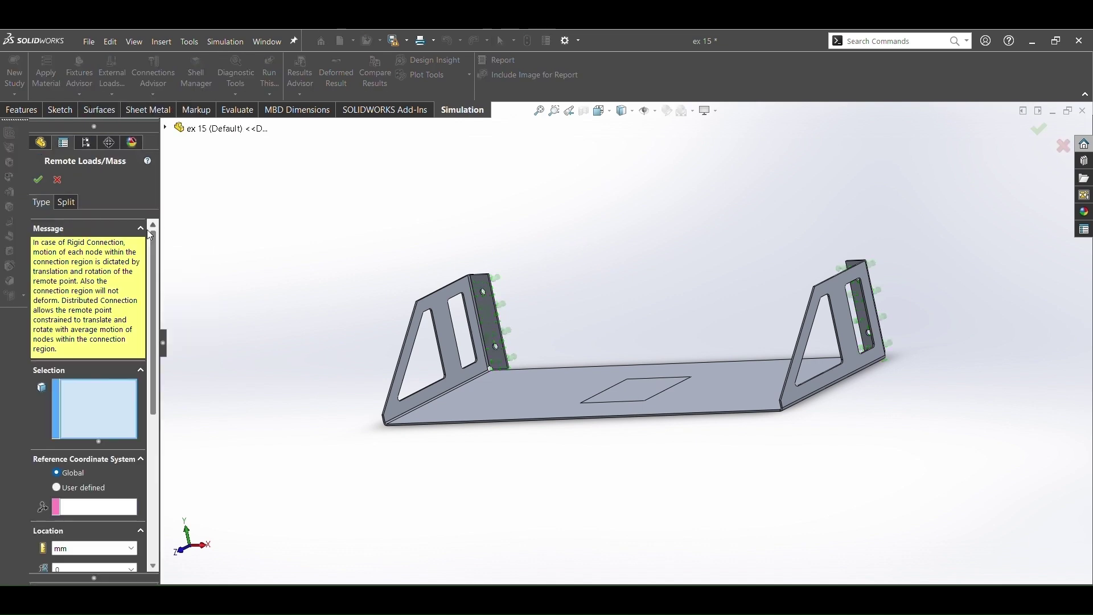
{"action": "left_click", "coordinate": [635, 389]}
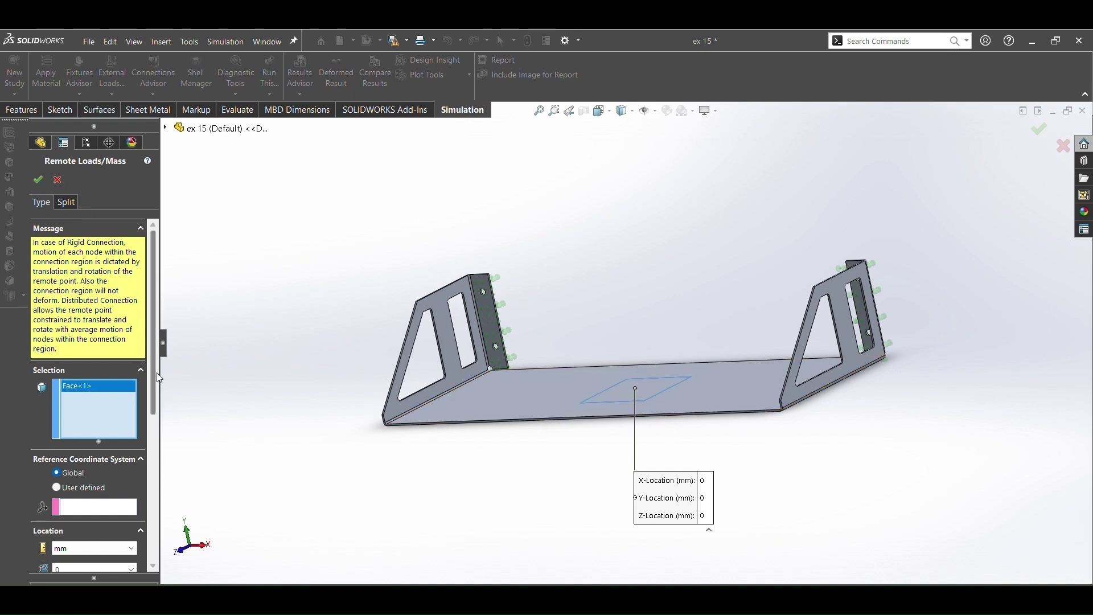
{"action": "left_click_drag", "start_coordinate": [158, 373], "coordinate": [156, 473]}
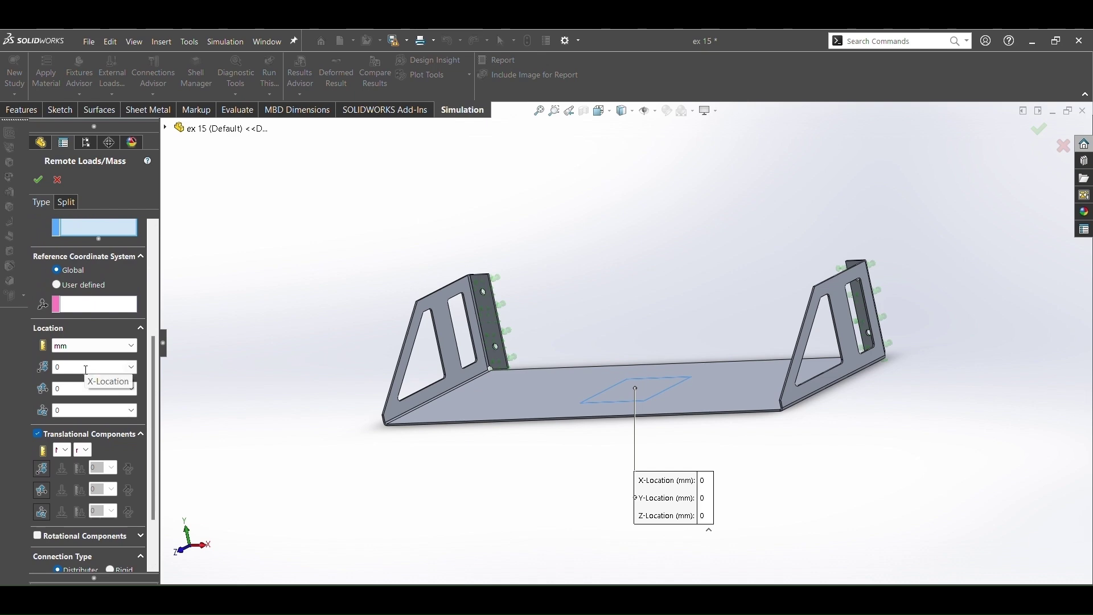
{"action": "left_click", "coordinate": [86, 370]}
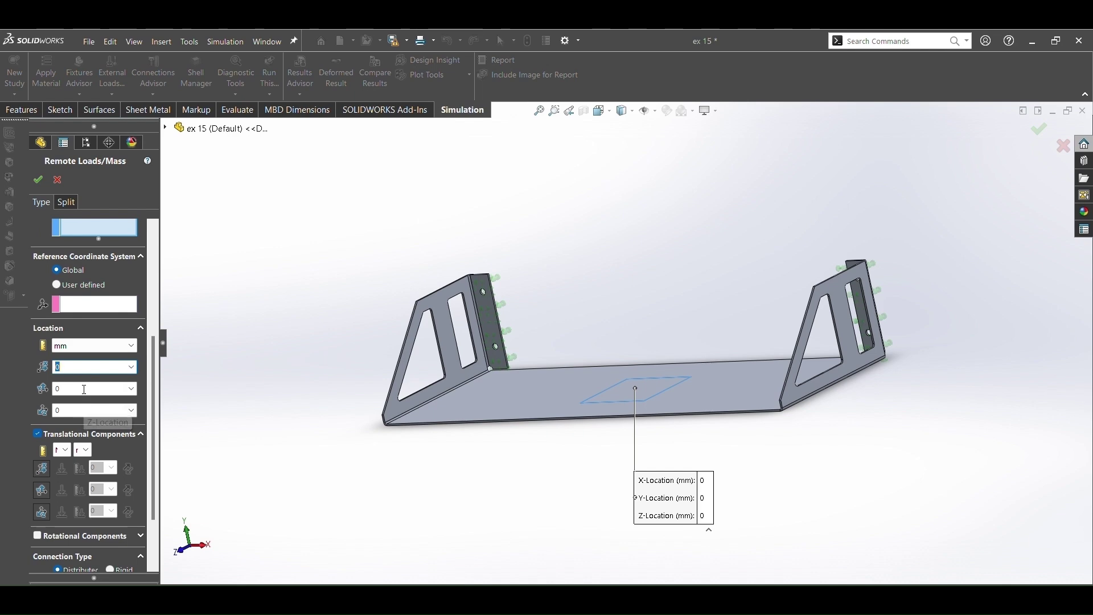
{"action": "left_click", "coordinate": [84, 389]}
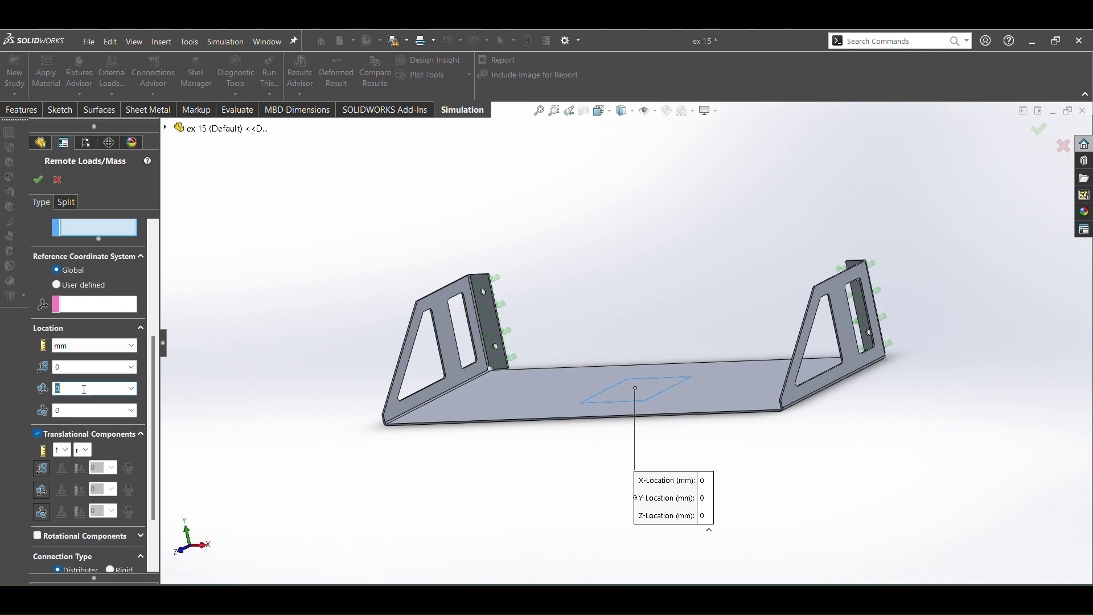
{"action": "type", "text": "1"}
{"action": "type", "text": "-150"}
{"action": "key", "text": "Return"}
{"action": "type", "text": "100"}
- Make the remote load a 150 N force along Y, reversed to point downward
{"action": "scroll", "coordinate": [156, 398], "scroll_direction": "down", "scroll_amount": 3}
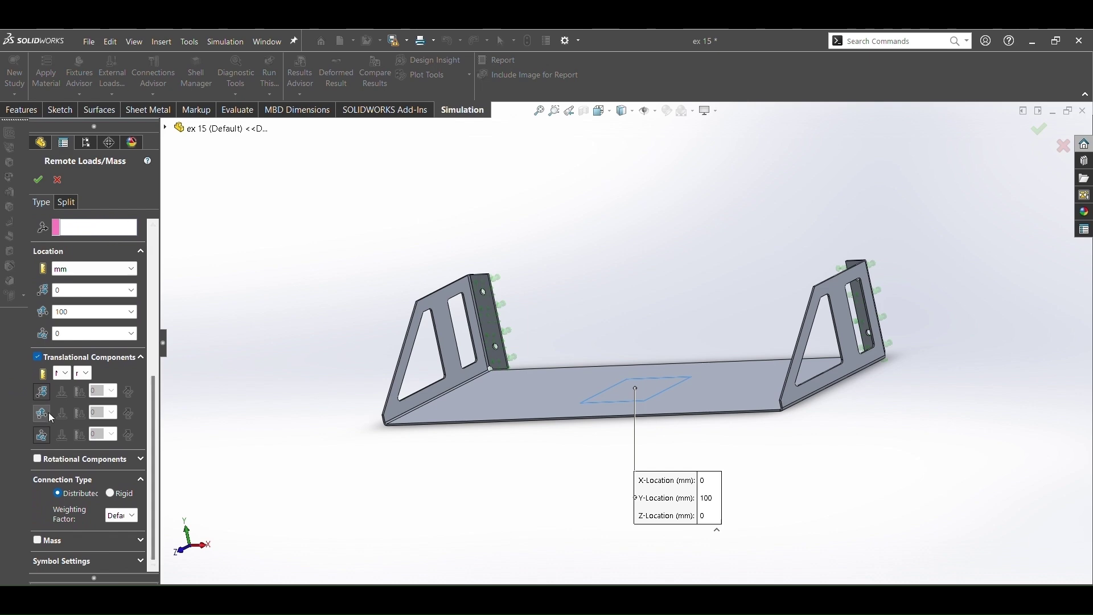
{"action": "left_click", "coordinate": [42, 413]}
{"action": "double_click", "coordinate": [95, 412]}
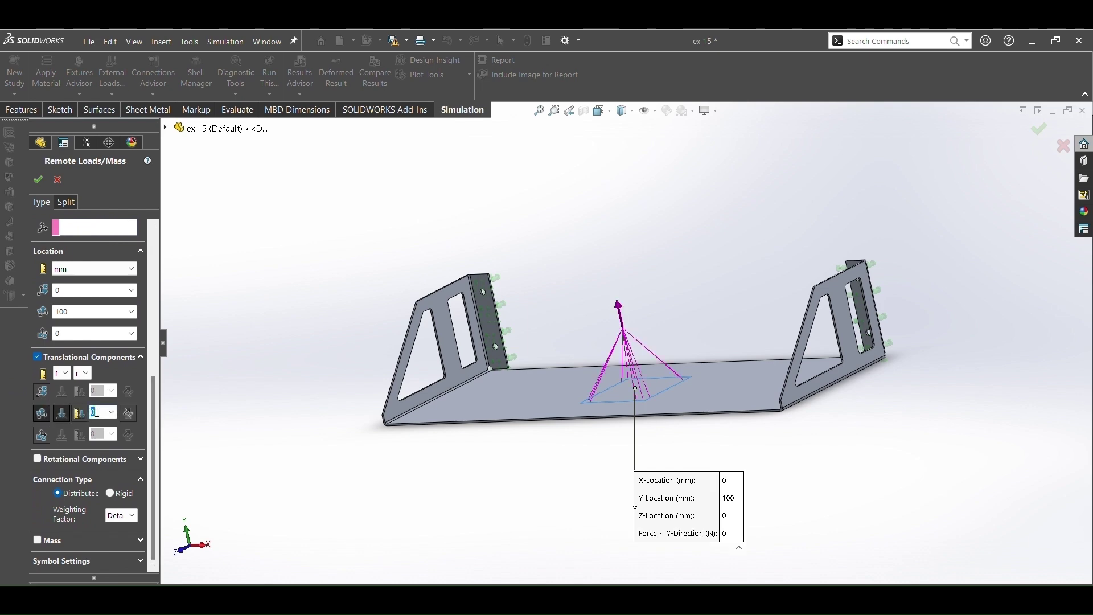
{"action": "type", "text": "150"}
{"action": "left_click", "coordinate": [130, 415]}
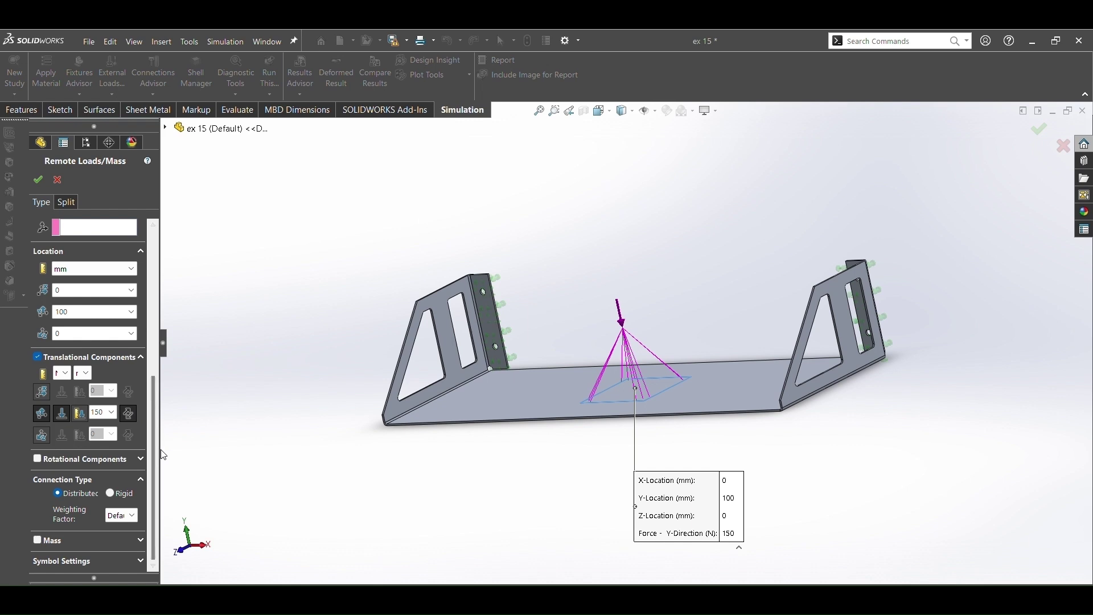
- Confirm the remote load, mesh and solve the study, and open the von Mises plot definition
{"action": "left_click", "coordinate": [38, 181]}
{"action": "right_click", "coordinate": [60, 381]}
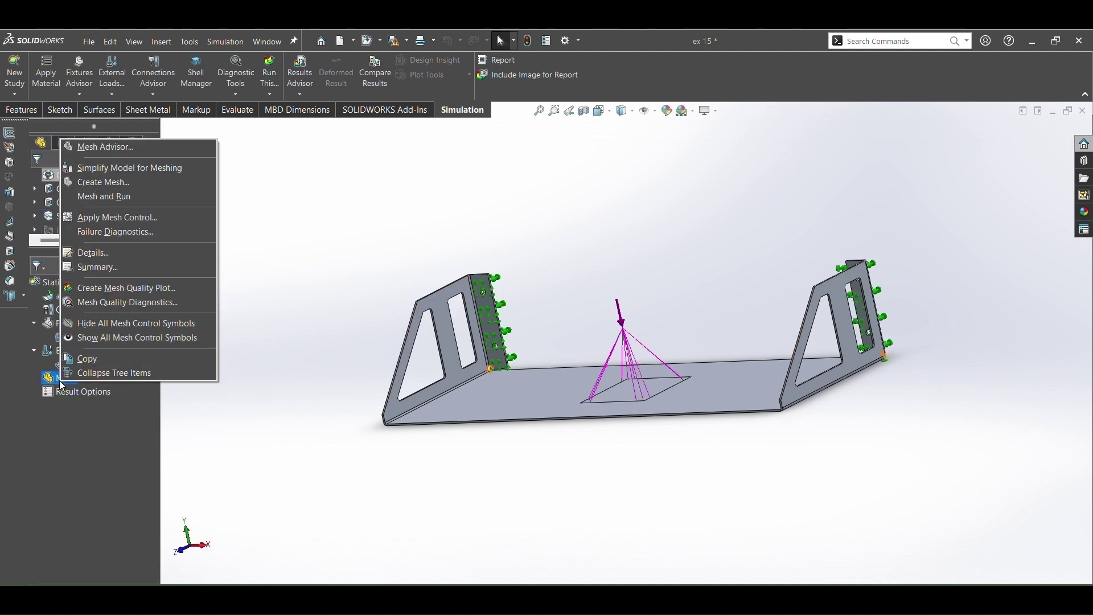
{"action": "left_click", "coordinate": [103, 197]}
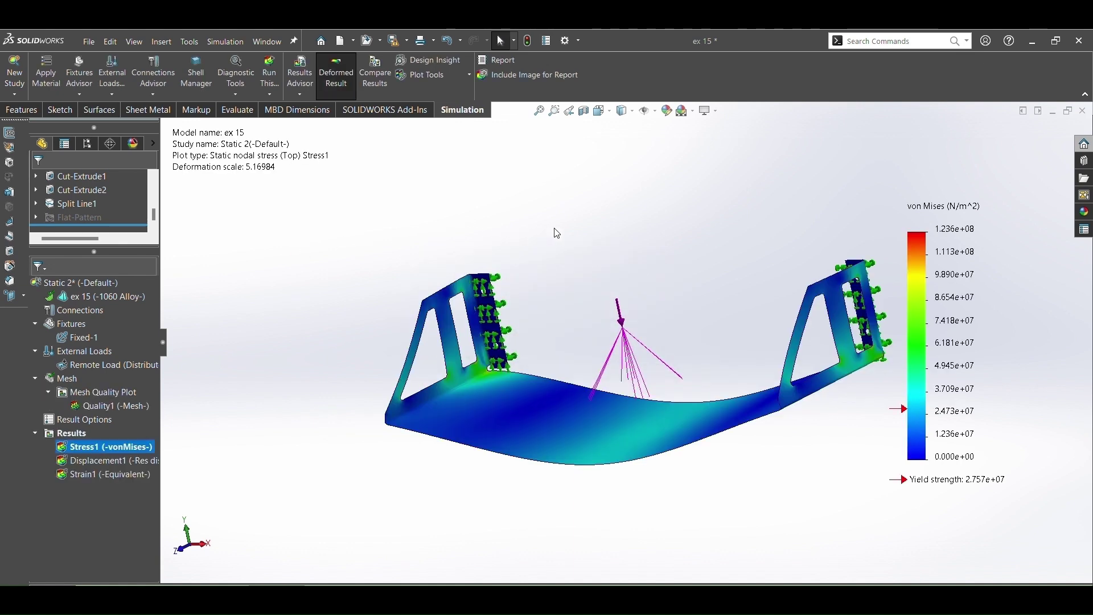
{"action": "right_click", "coordinate": [931, 281]}
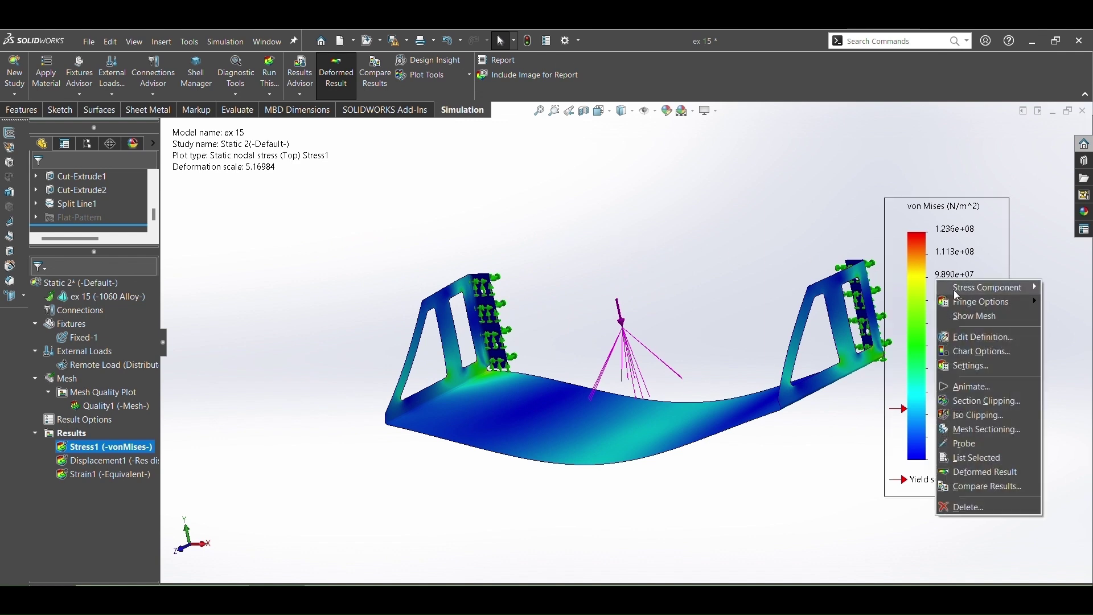
{"action": "left_click", "coordinate": [979, 341]}
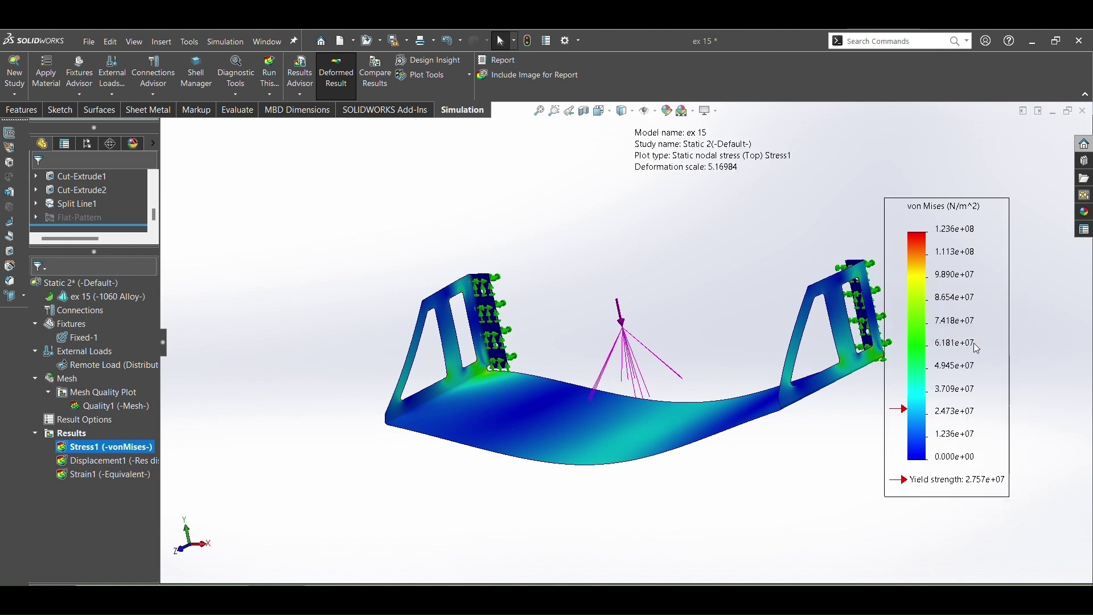
- Show the von Mises legend in N/mm^2 (MPa) with floating decimal values, peaking at 123.625
{"action": "left_click", "coordinate": [100, 281]}
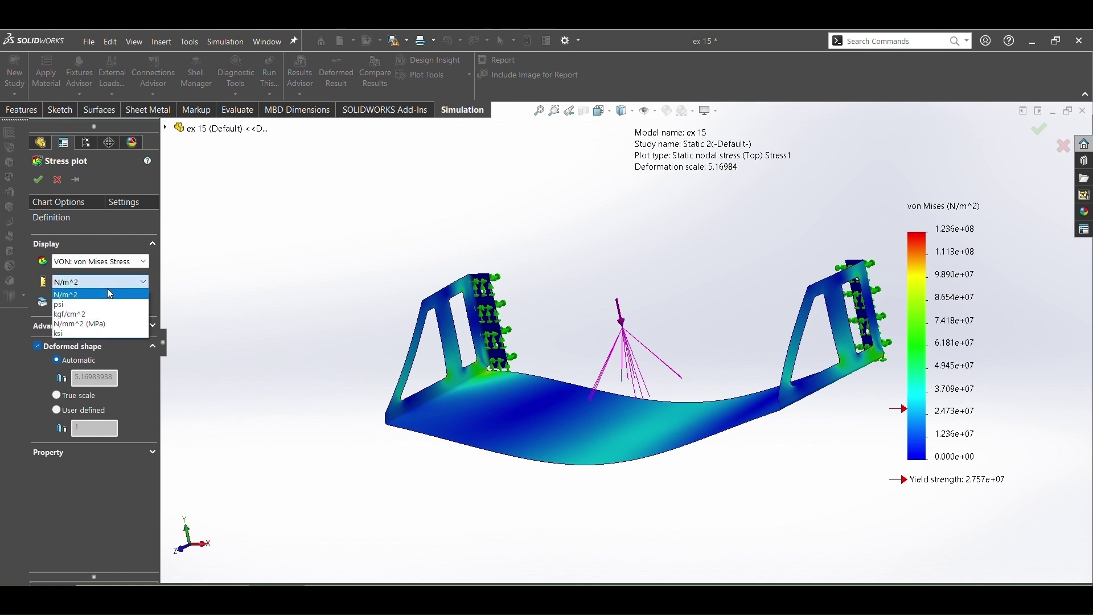
{"action": "left_click", "coordinate": [102, 324]}
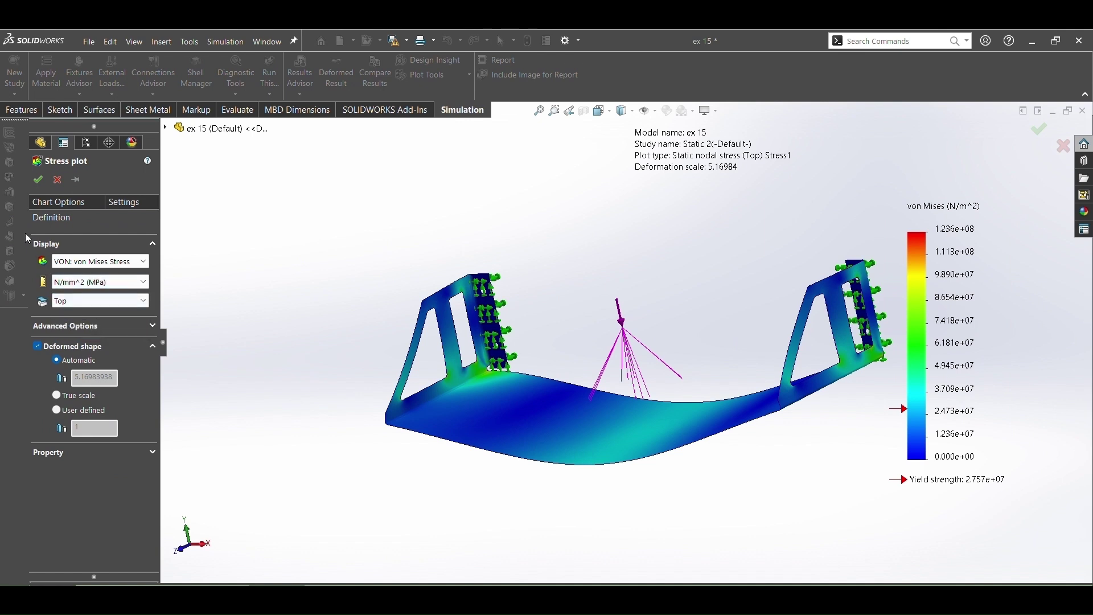
{"action": "left_click", "coordinate": [72, 204]}
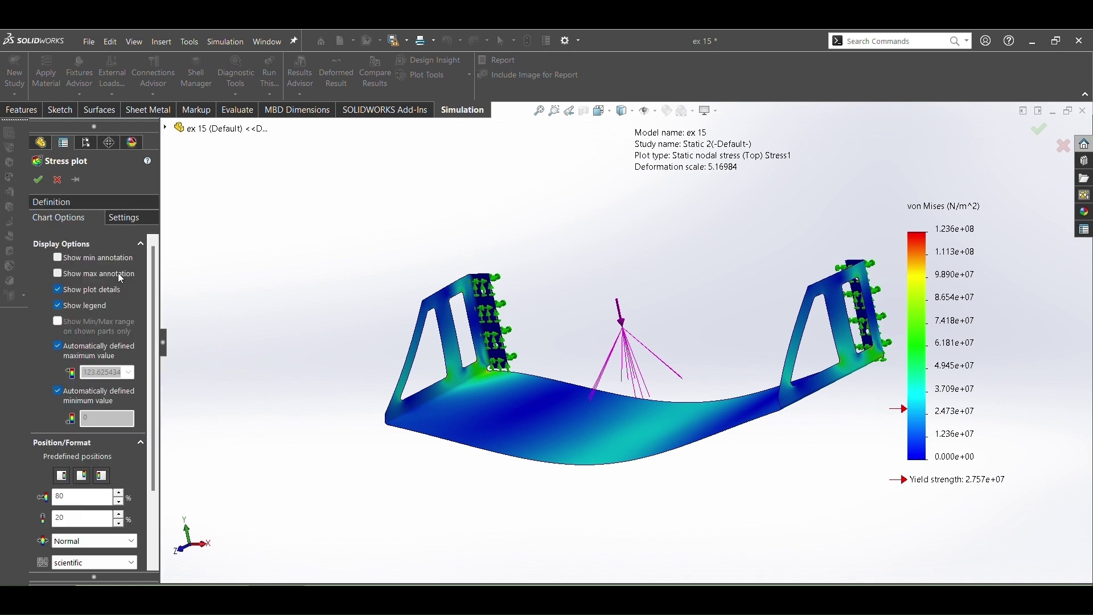
{"action": "scroll", "coordinate": [156, 387], "scroll_direction": "down", "scroll_amount": 2}
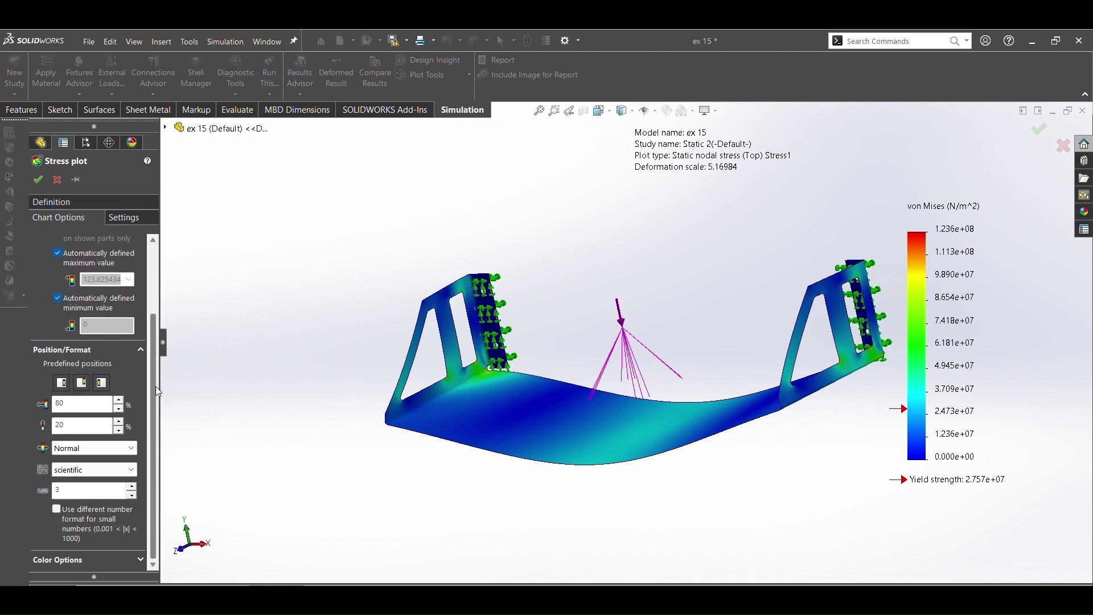
{"action": "left_click", "coordinate": [111, 470]}
{"action": "left_click", "coordinate": [94, 493]}
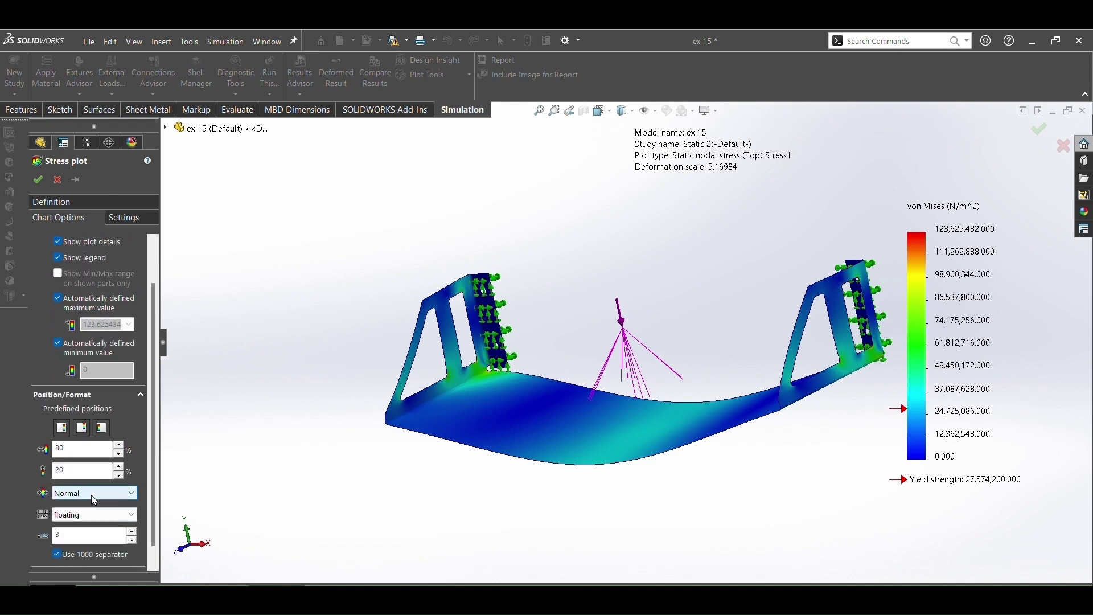
{"action": "left_click", "coordinate": [38, 179]}
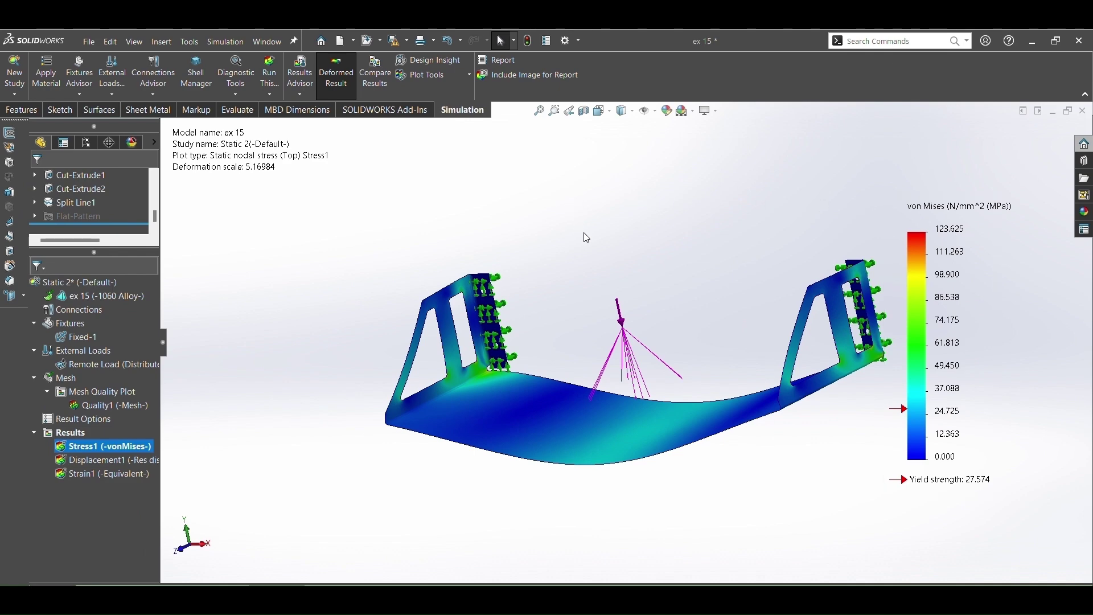
{"action": "middle_click_drag", "start_coordinate": [568, 237], "coordinate": [566, 194]}
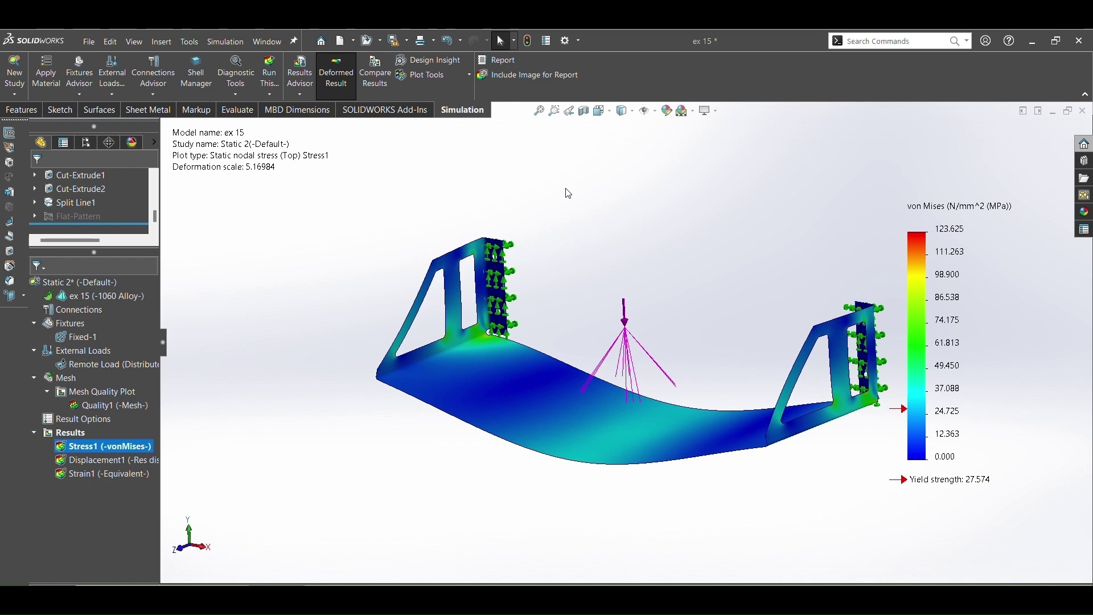
- Add a factor of safety plot for the 1060 Alloy study, then redisplay the von Mises stress plot
{"action": "right_click", "coordinate": [63, 434]}
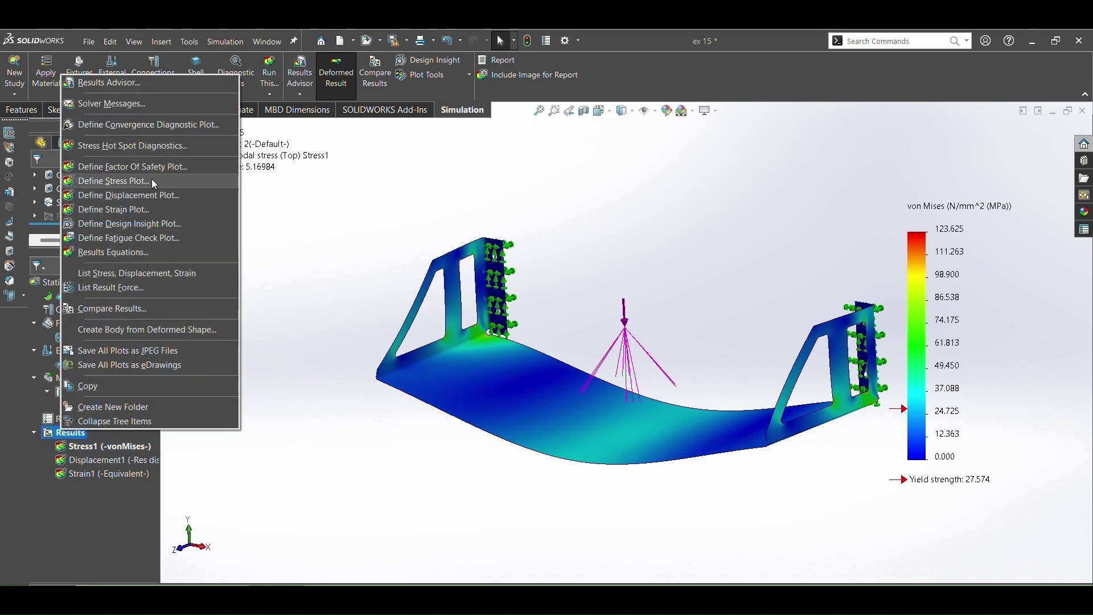
{"action": "left_click", "coordinate": [142, 167]}
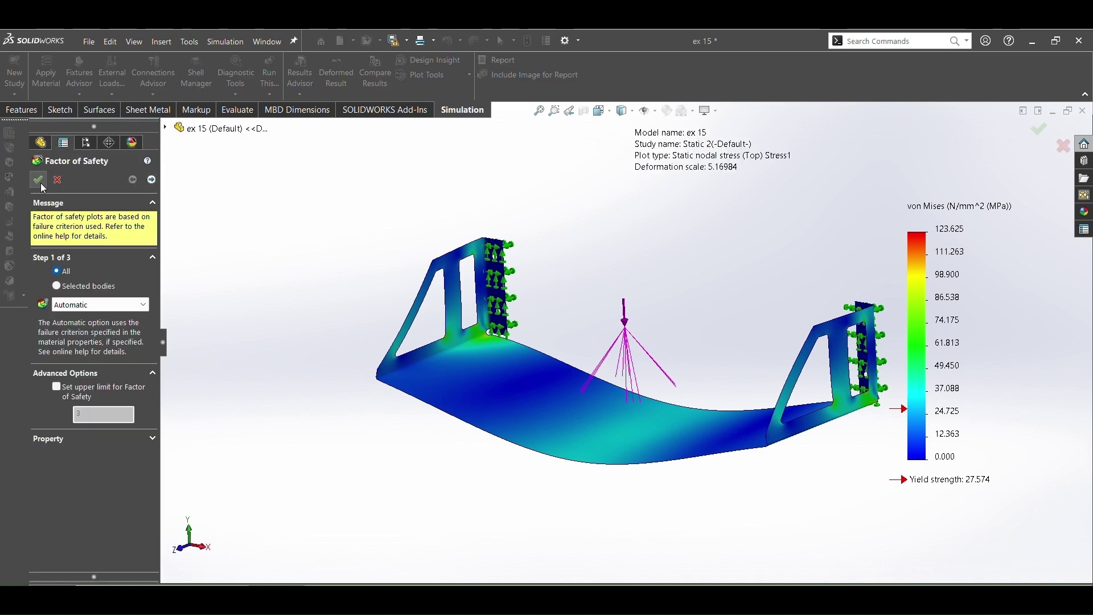
{"action": "left_click", "coordinate": [38, 180]}
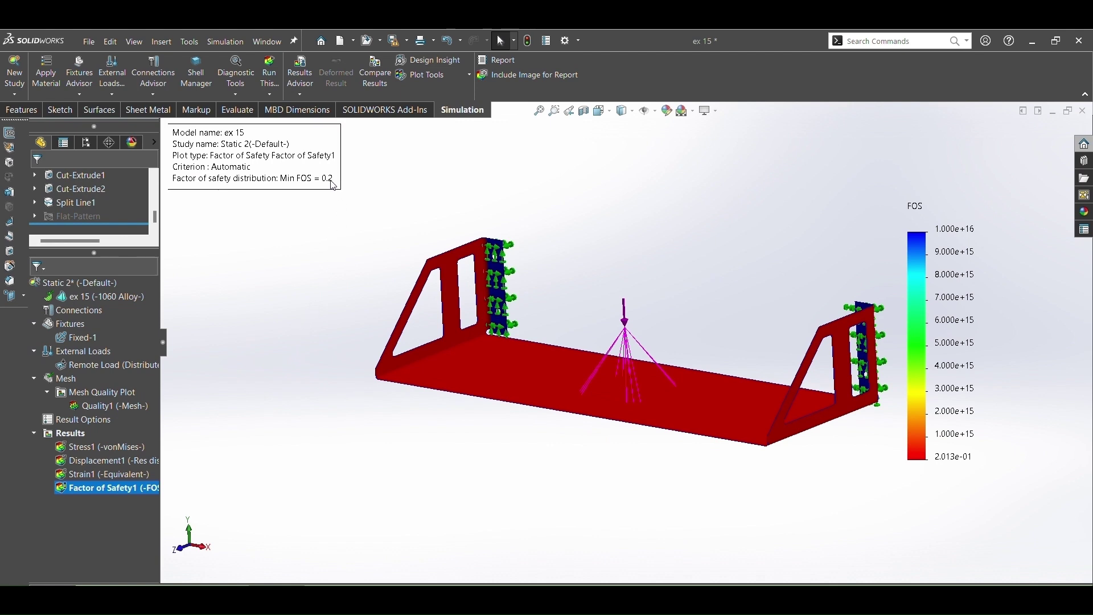
{"action": "double_click", "coordinate": [135, 448]}
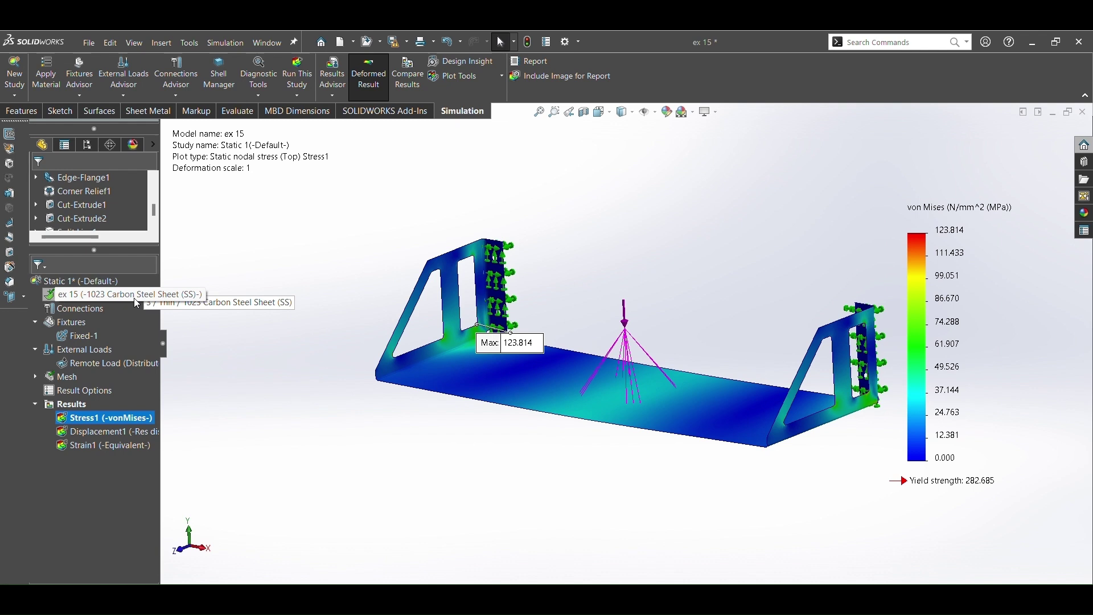
- Open a Define Factor Of Safety Plot definition on the carbon steel study's Results folder
{"action": "left_click", "coordinate": [82, 405]}
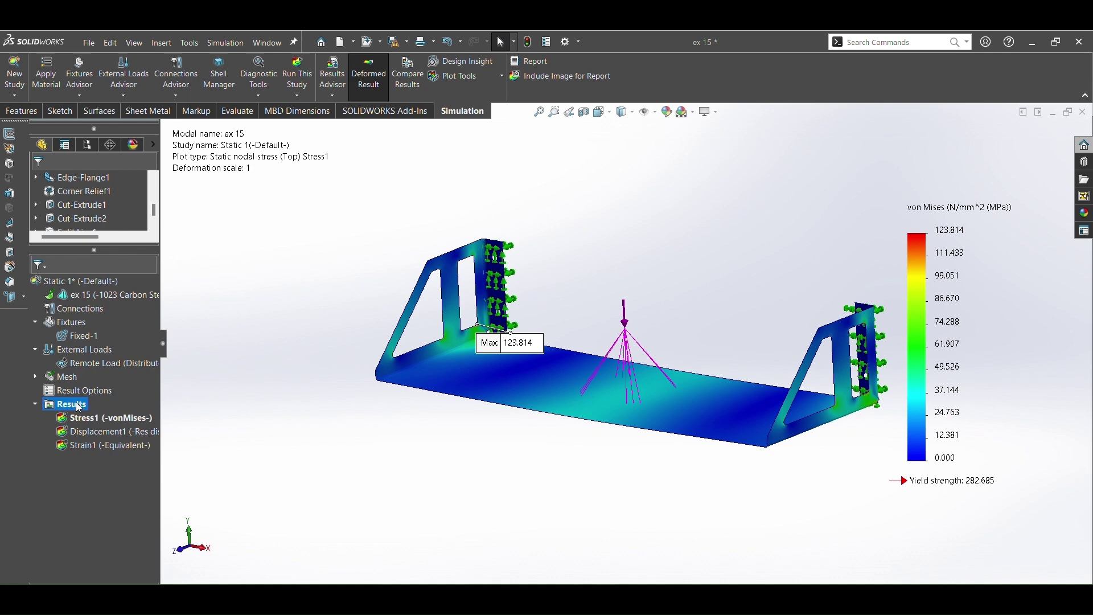
{"action": "right_click", "coordinate": [79, 408]}
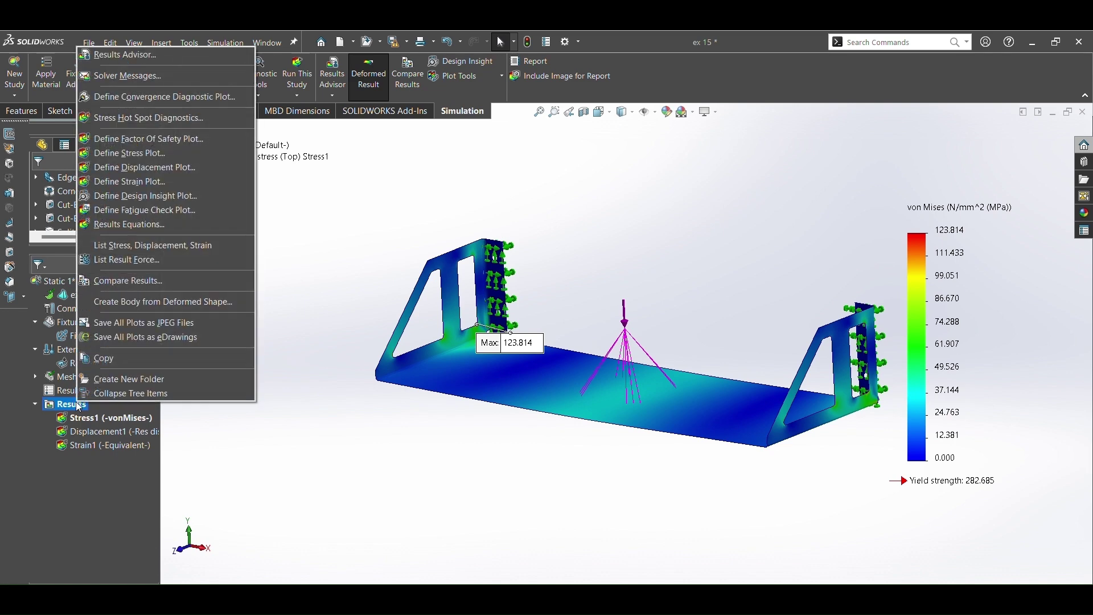
{"action": "left_click", "coordinate": [131, 143]}
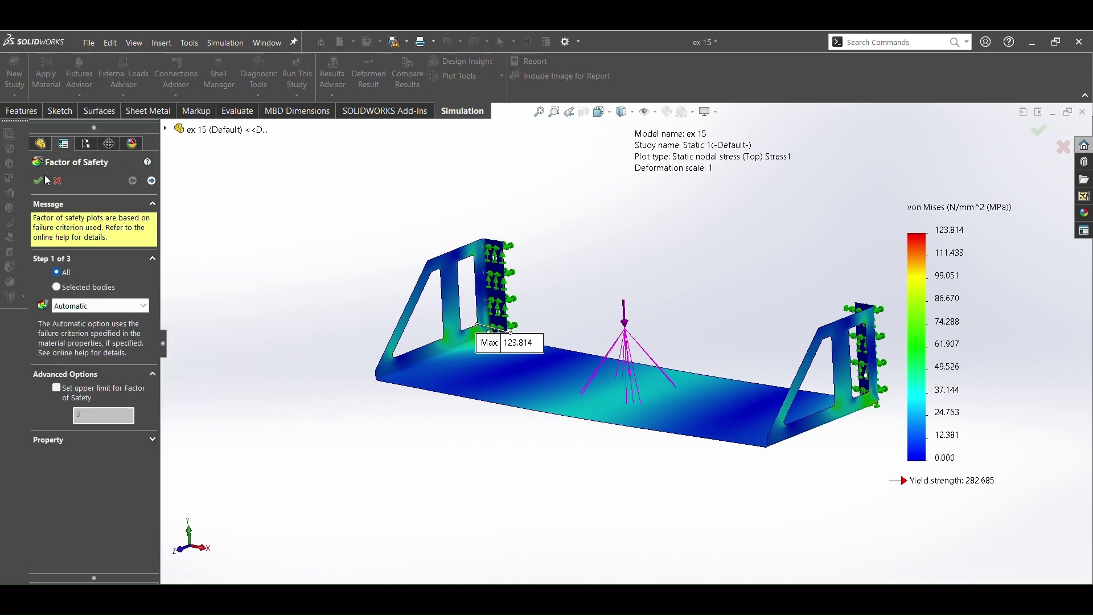